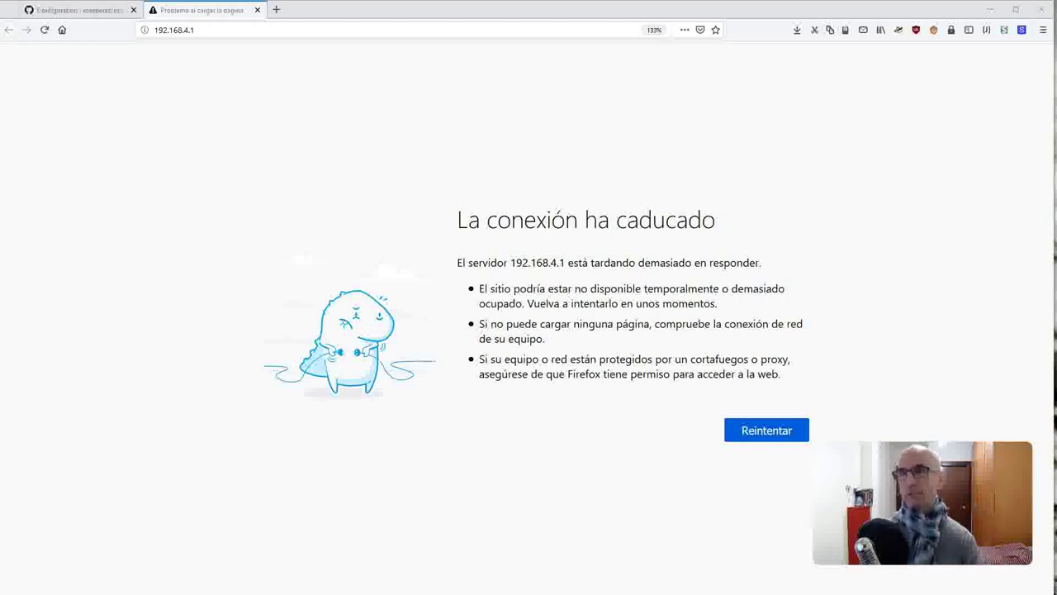
- Reload the device page at 192.168.4.1 and log in with the admin username and password
{"action": "left_click", "coordinate": [555, 254]}
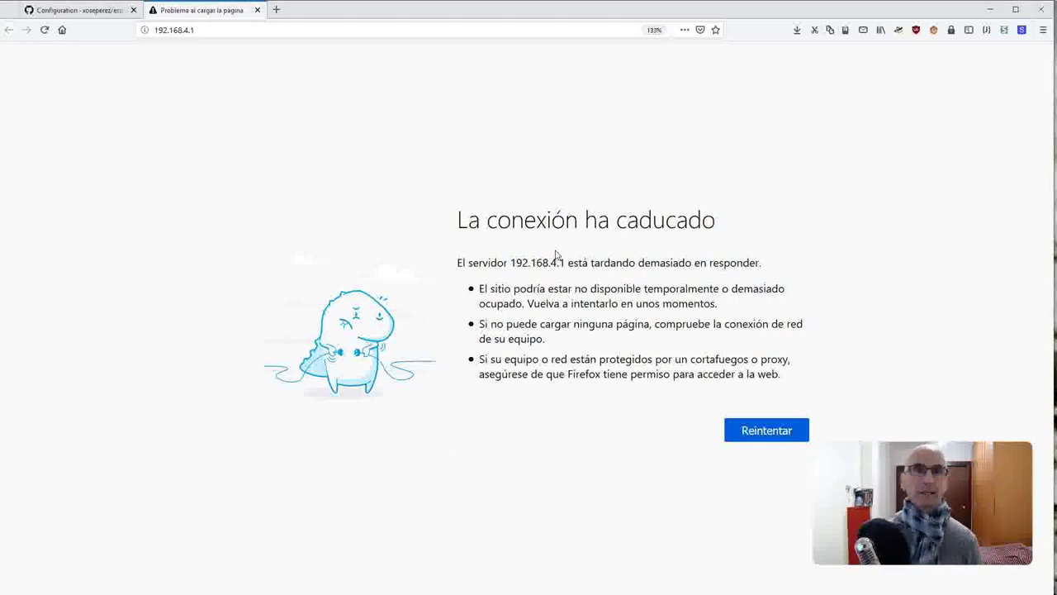
{"action": "key", "text": "F5"}
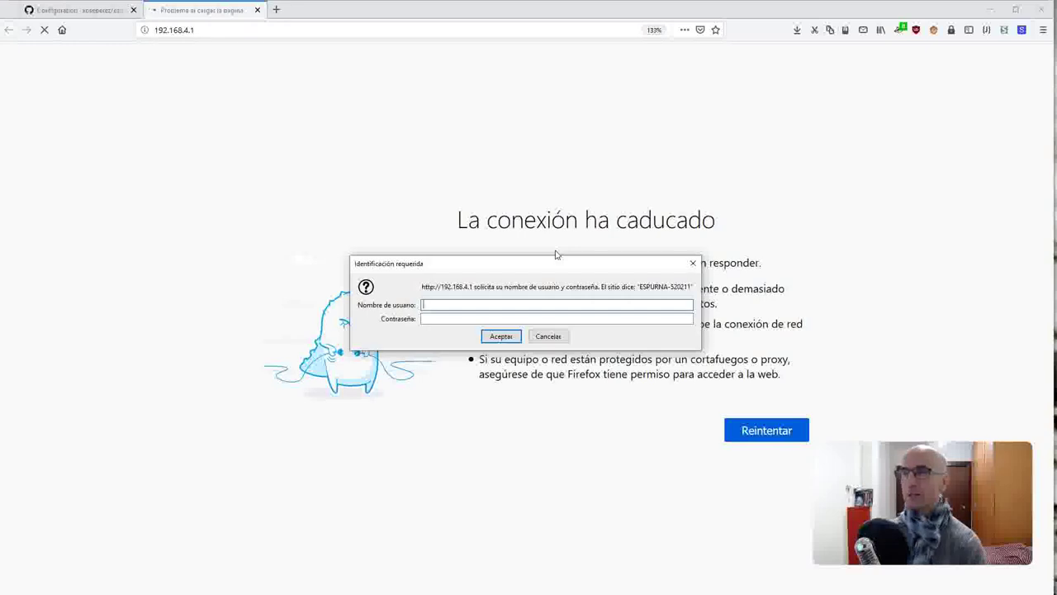
{"action": "type", "text": "admin"}
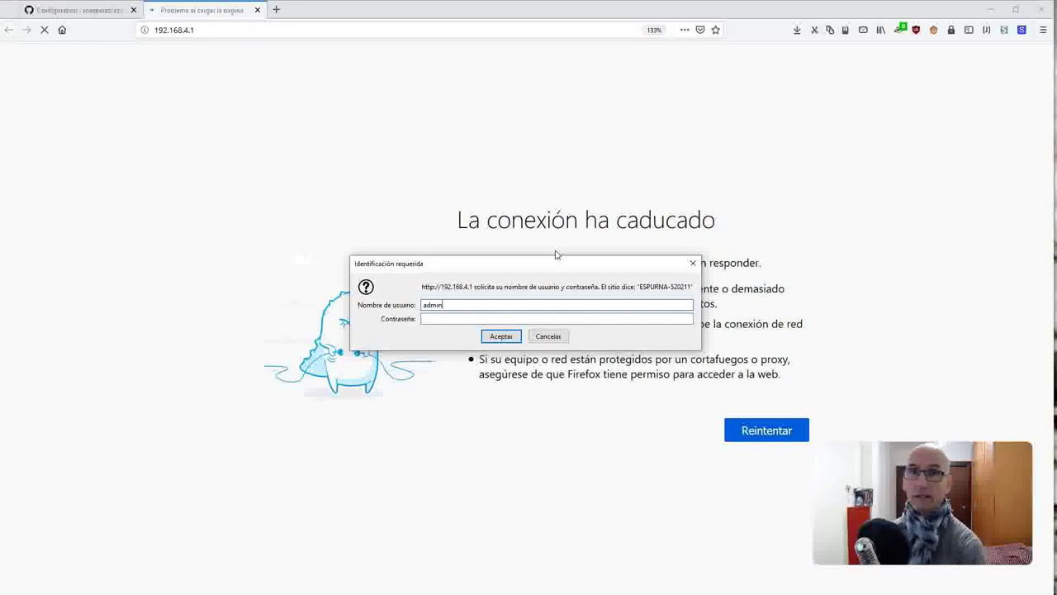
{"action": "type", "text": "admin"}
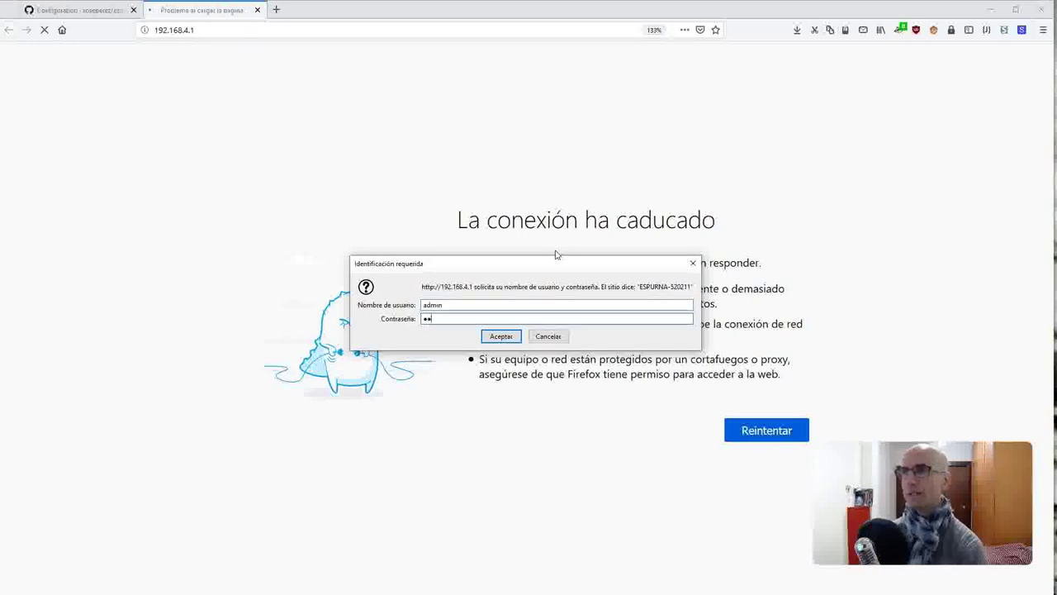
{"action": "type", "text": "acci"}
{"action": "key", "text": "Return"}
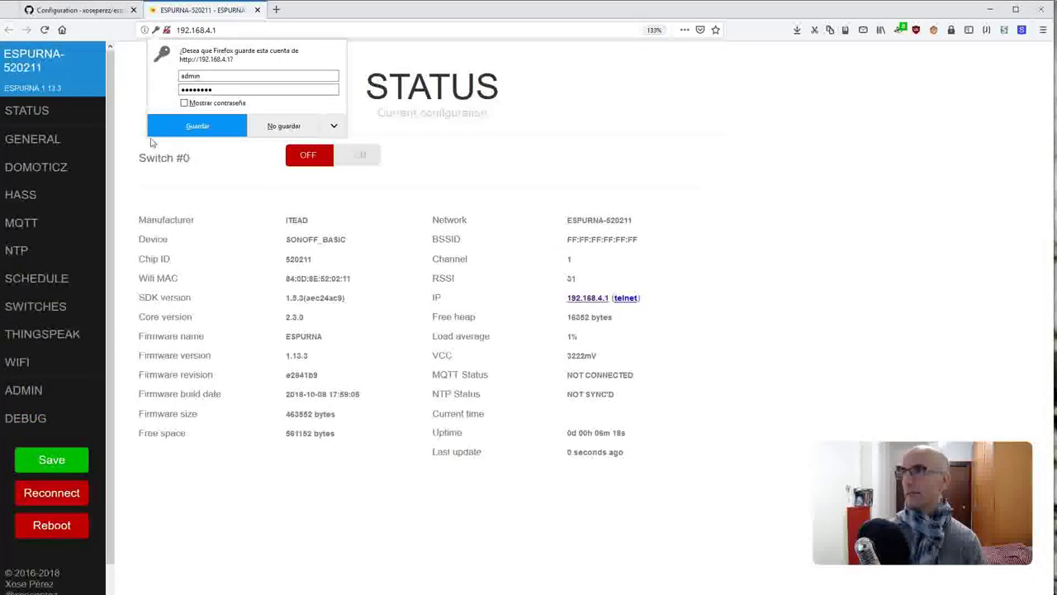
- Save the device login in Firefox, turn the Switch #0 relay on, then go to WIFI settings
{"action": "left_click", "coordinate": [187, 129]}
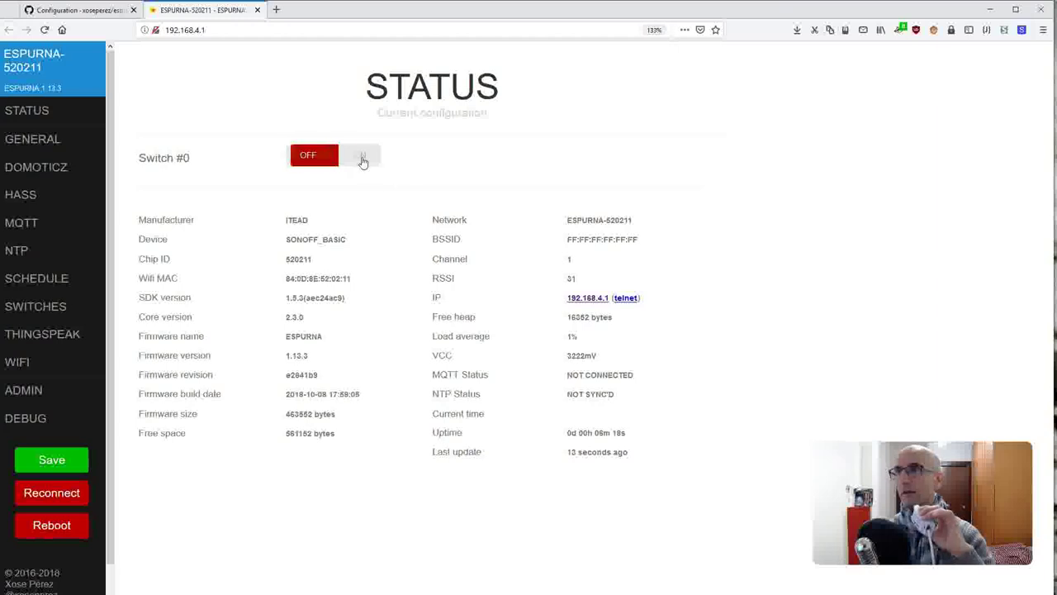
{"action": "left_click", "coordinate": [362, 160]}
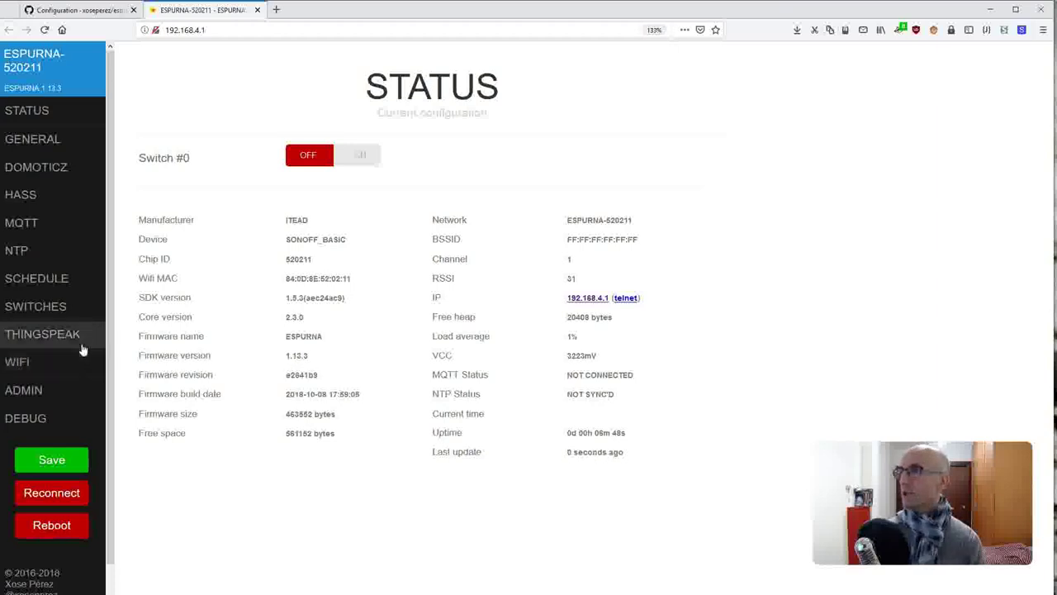
{"action": "left_click", "coordinate": [63, 361]}
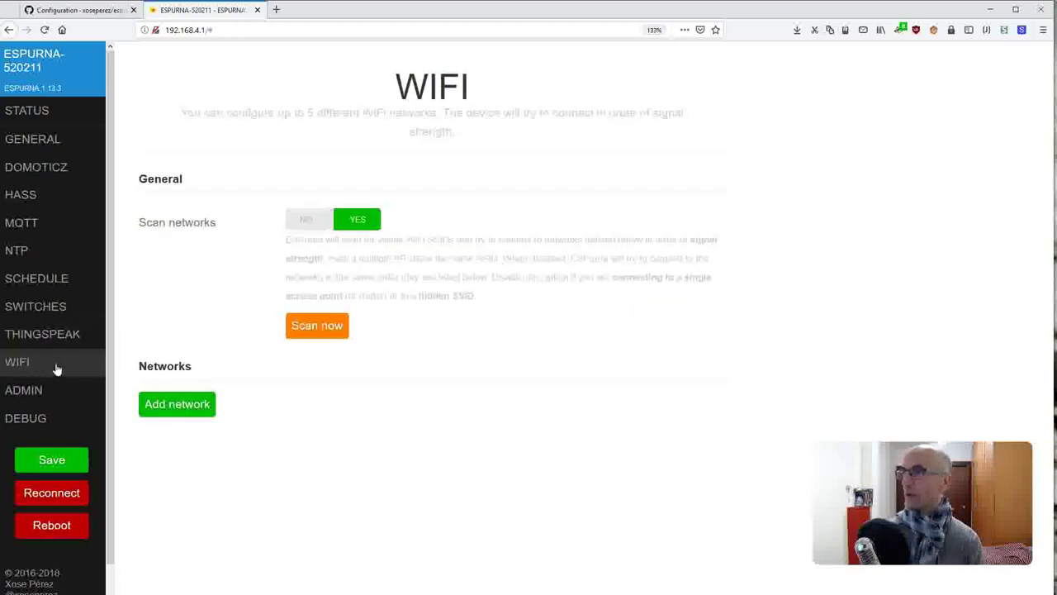
- Add a new WiFi network entry for startrek with static IP 192.168.1.210
{"action": "left_click", "coordinate": [199, 408]}
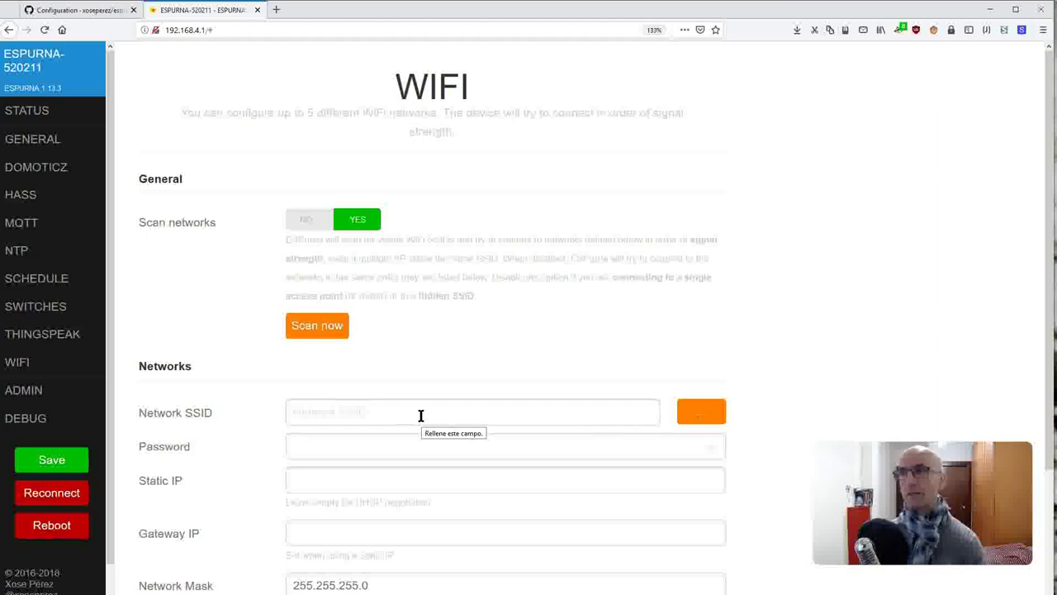
{"action": "left_click", "coordinate": [420, 415]}
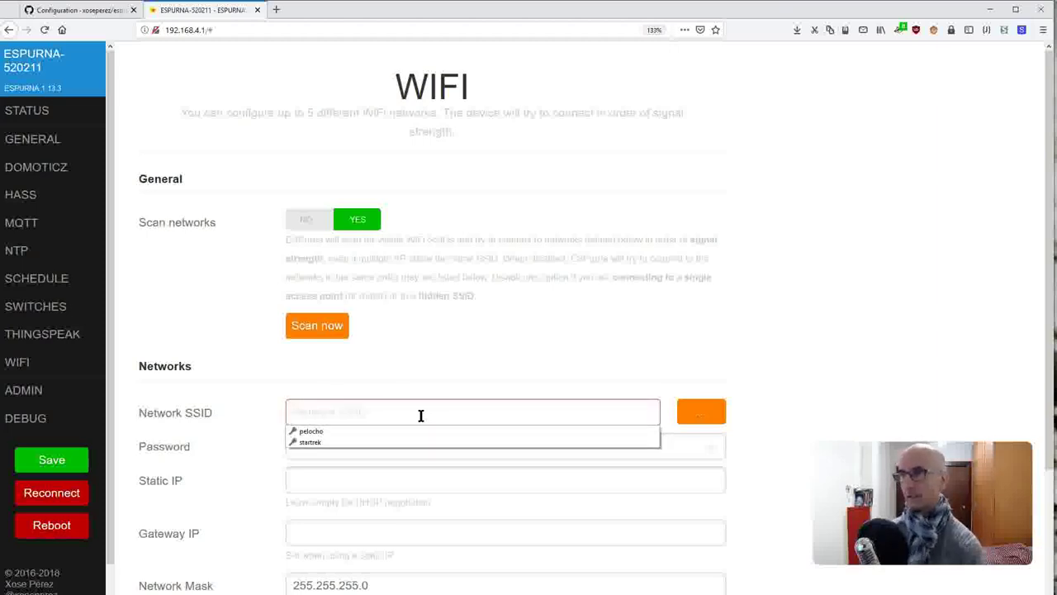
{"action": "left_click", "coordinate": [388, 440]}
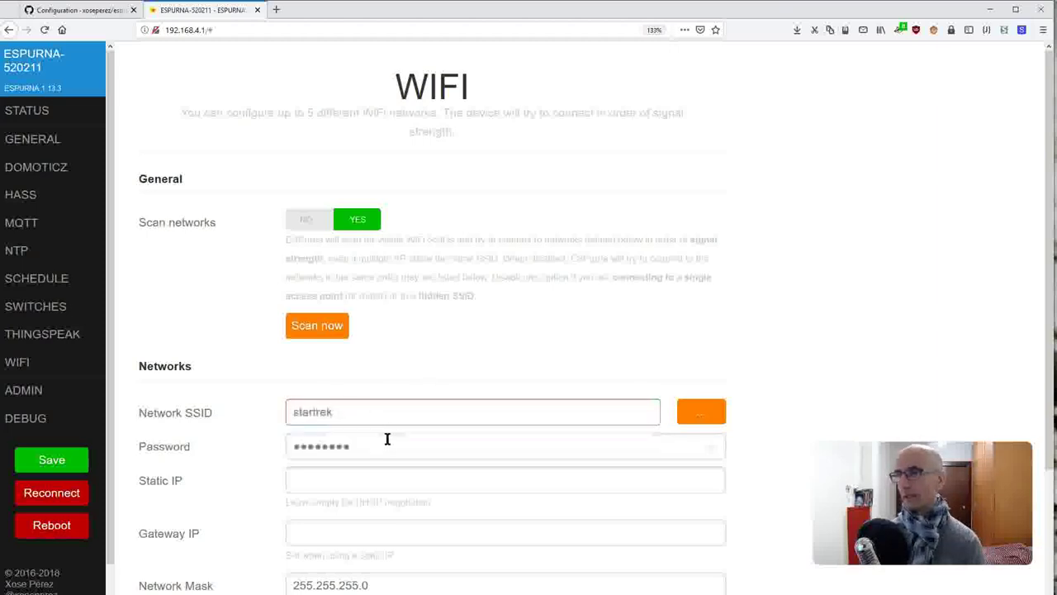
{"action": "left_click", "coordinate": [386, 483]}
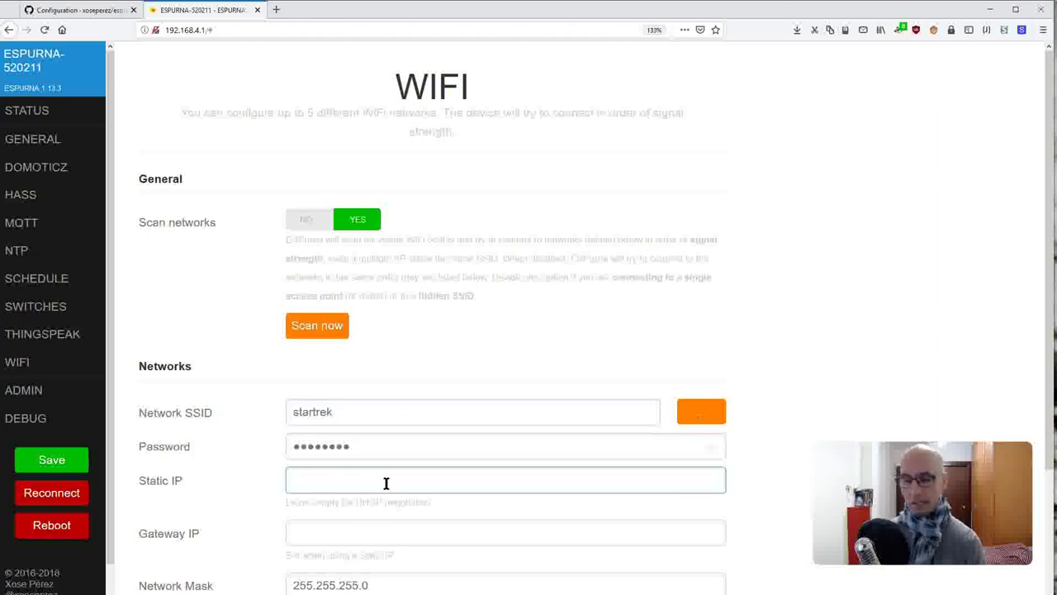
{"action": "type", "text": "192.168."}
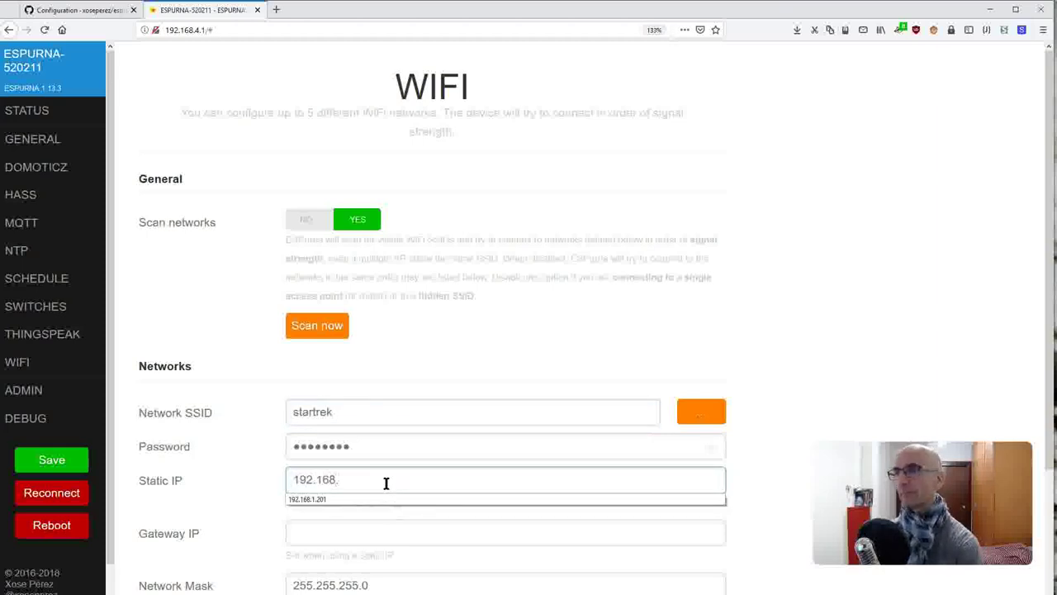
{"action": "type", "text": "1.210"}
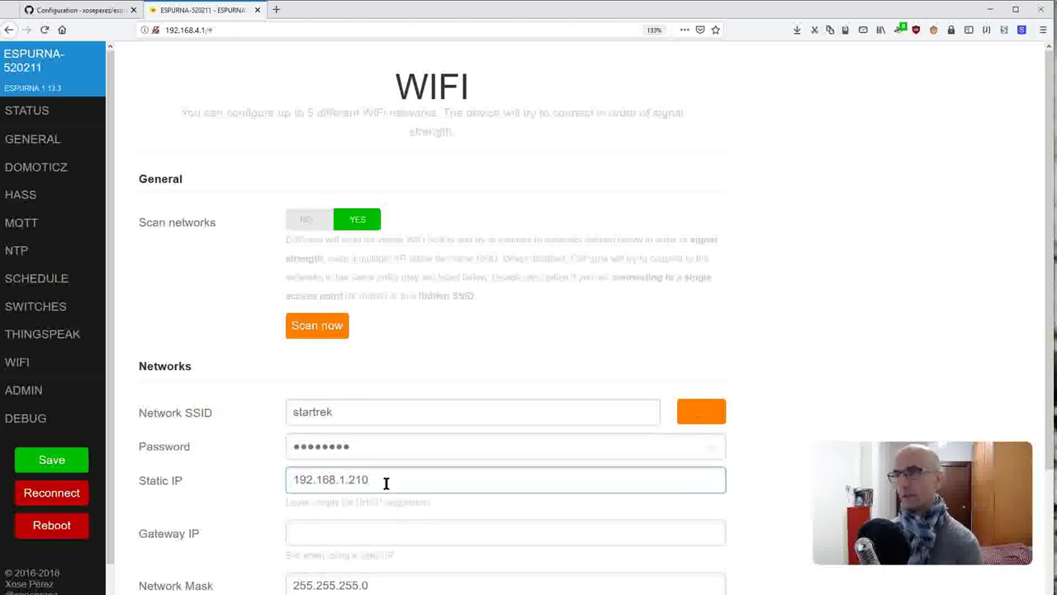
{"action": "double_click", "coordinate": [386, 483]}
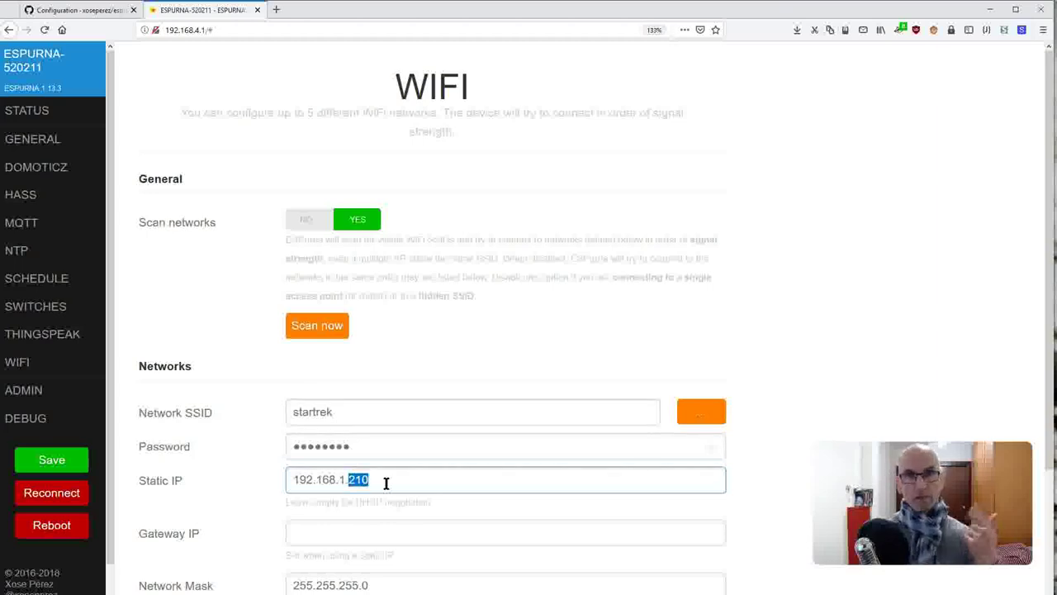
- Fill in gateway 192.168.1.1, mask 255.255.255.0 and DNS 8.8.8.8, then save the network
{"action": "left_click", "coordinate": [419, 538]}
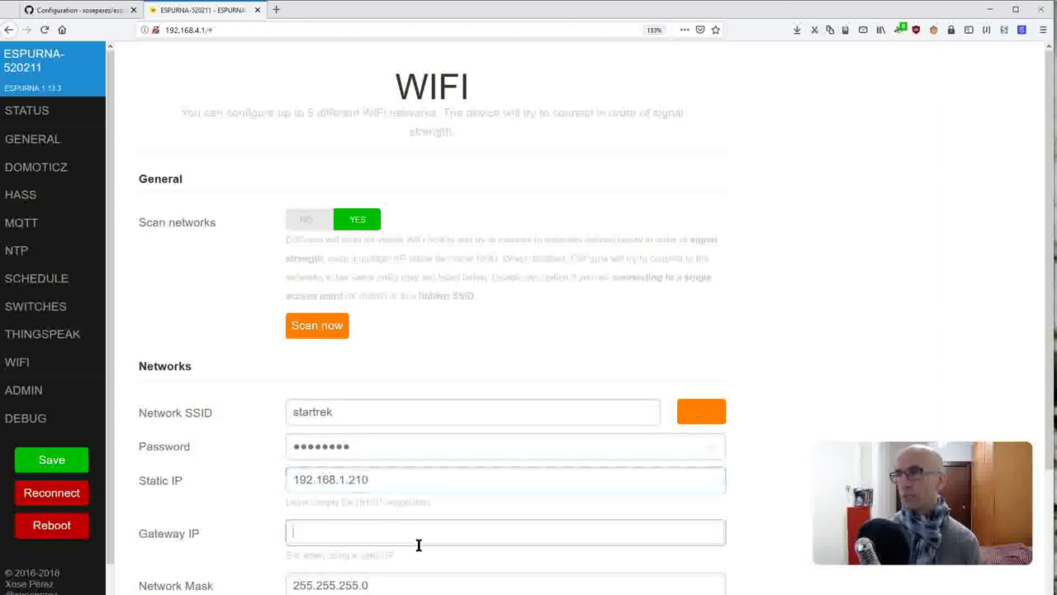
{"action": "type", "text": "1"}
{"action": "key", "text": "Down"}
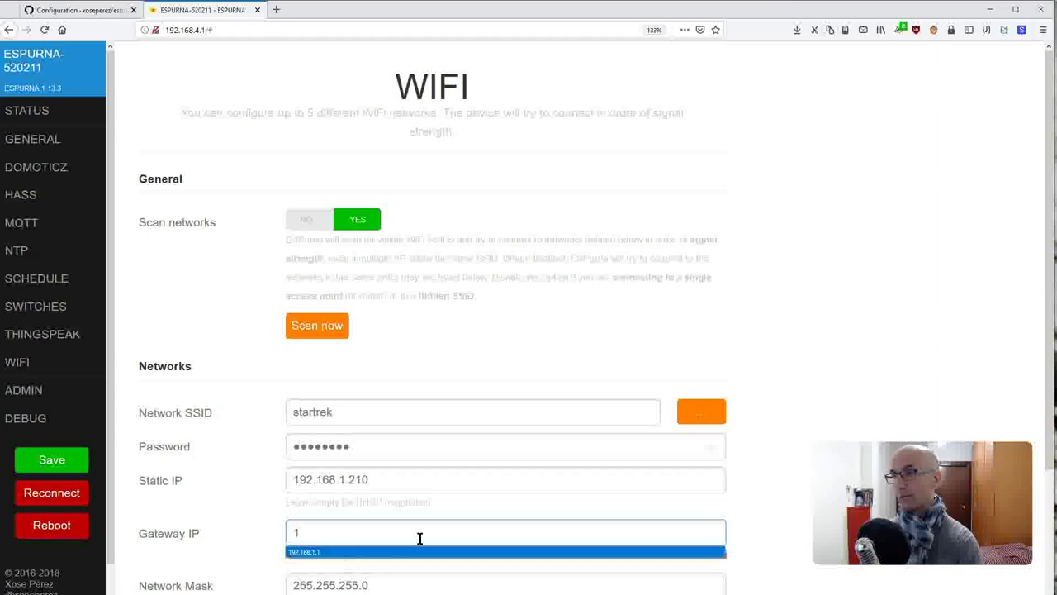
{"action": "key", "text": "Tab"}
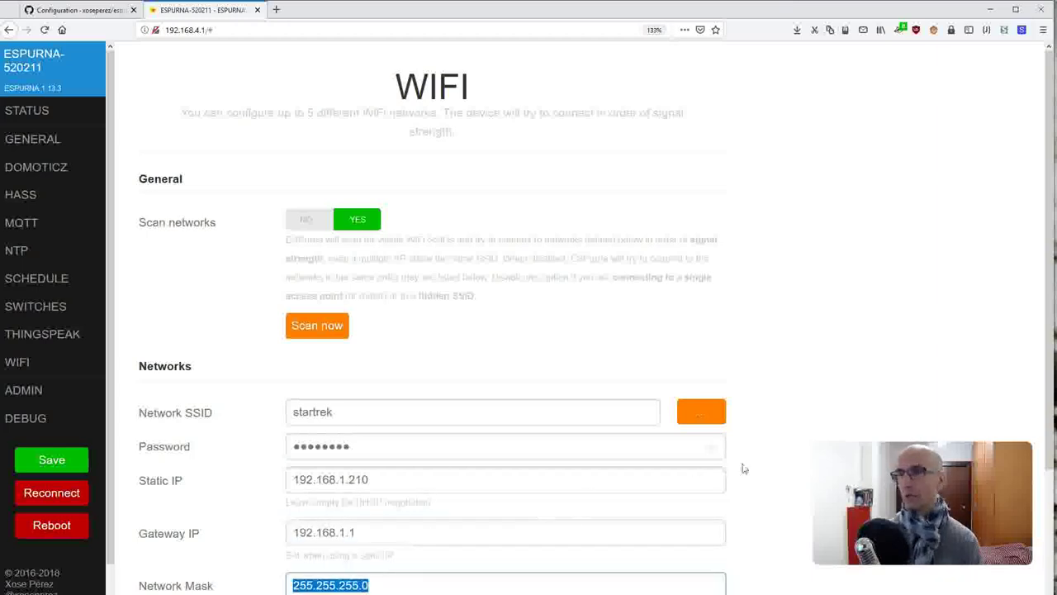
{"action": "scroll", "coordinate": [738, 468], "scroll_direction": "down", "scroll_amount": 3}
{"action": "left_click", "coordinate": [474, 489]}
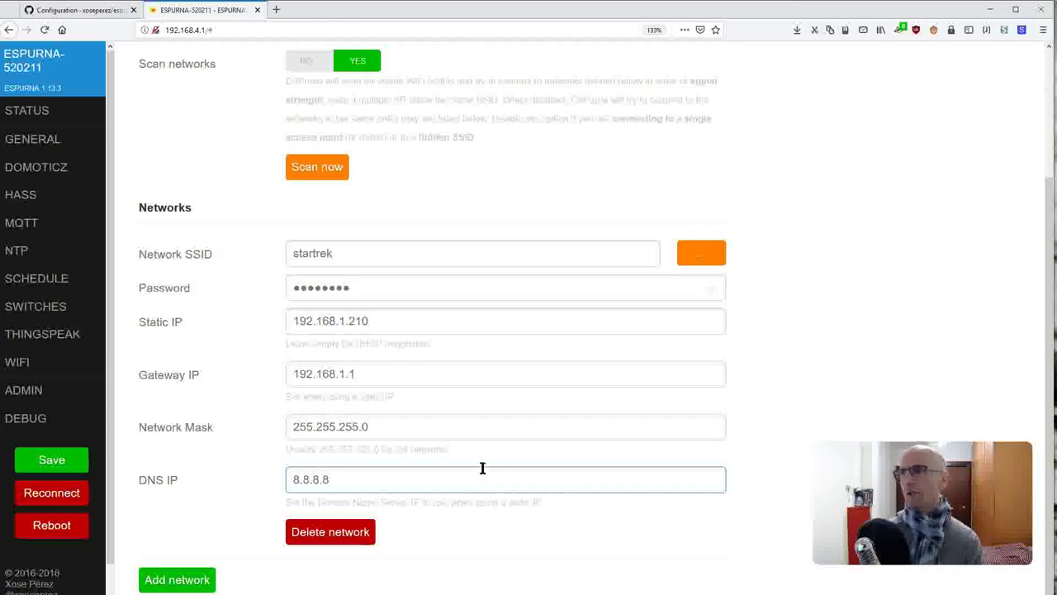
{"action": "left_click", "coordinate": [53, 464]}
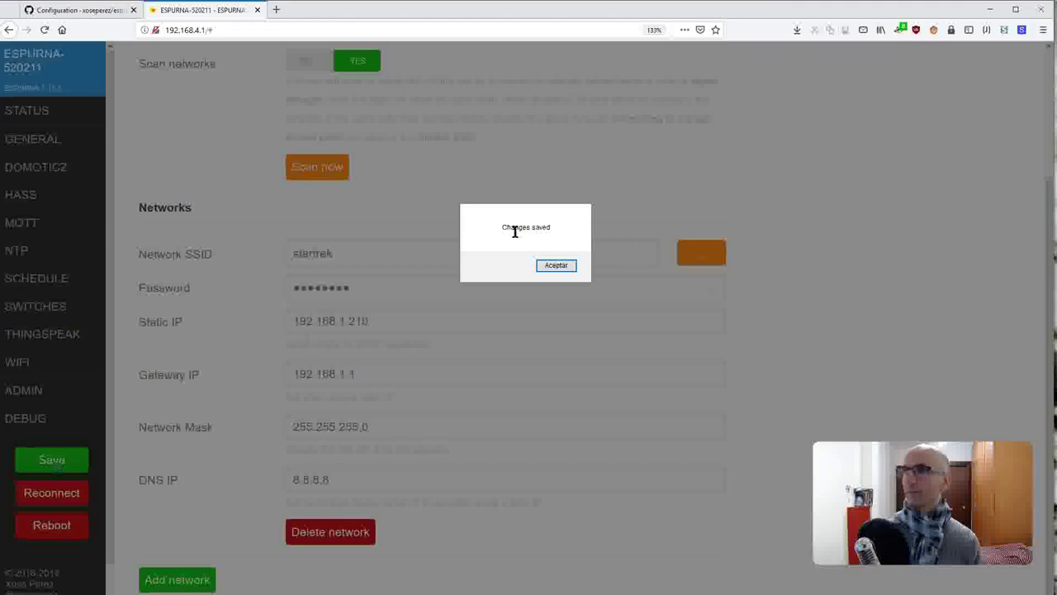
- Acknowledge the saved-changes alert and reconnect the device to WiFi, confirming the disconnect
{"action": "left_click", "coordinate": [550, 267]}
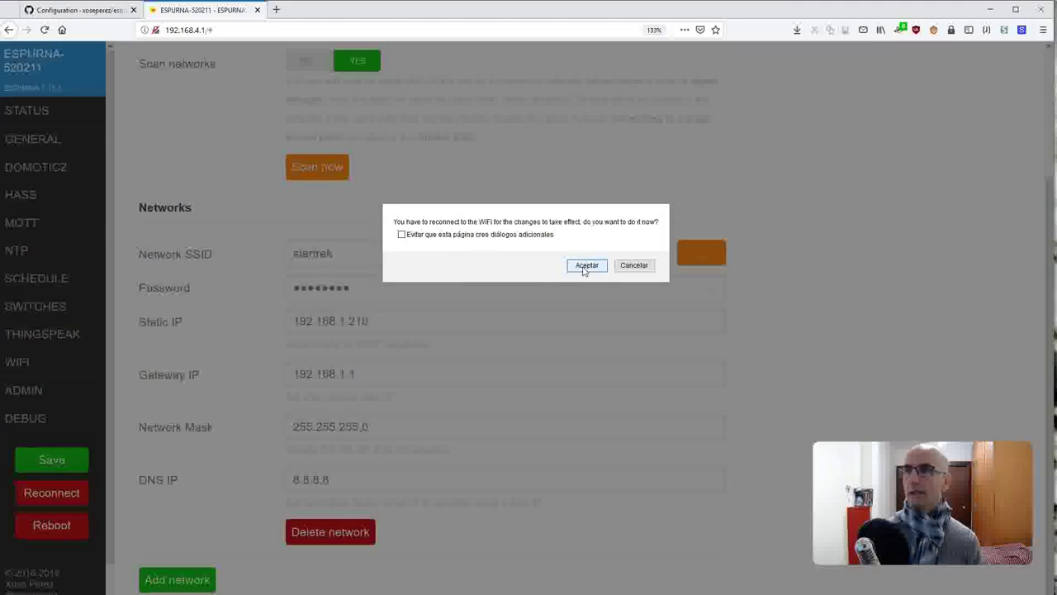
{"action": "left_click", "coordinate": [585, 267]}
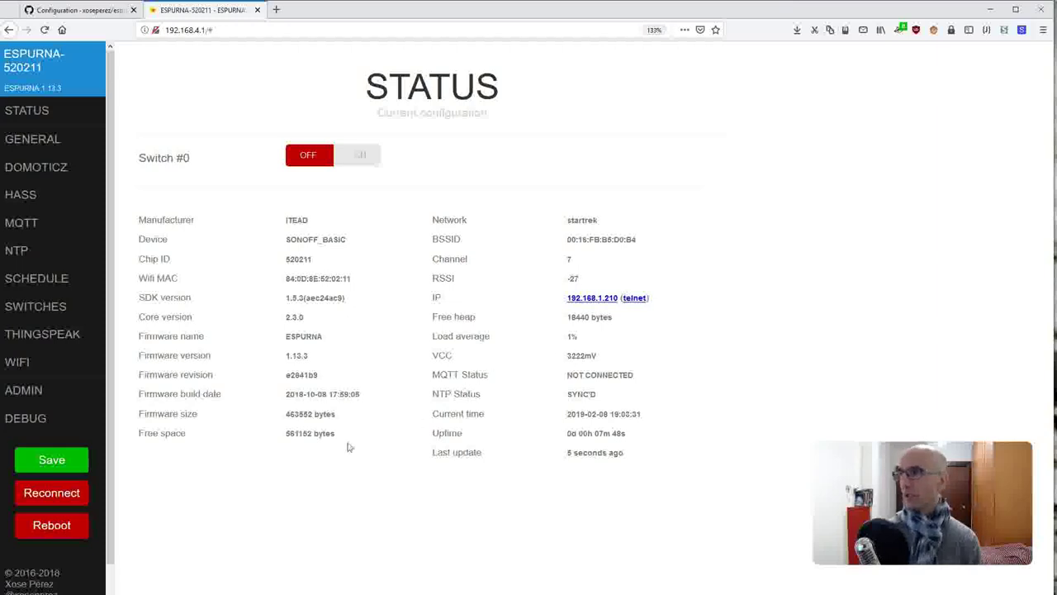
{"action": "left_click", "coordinate": [78, 498]}
{"action": "key", "text": "Return"}
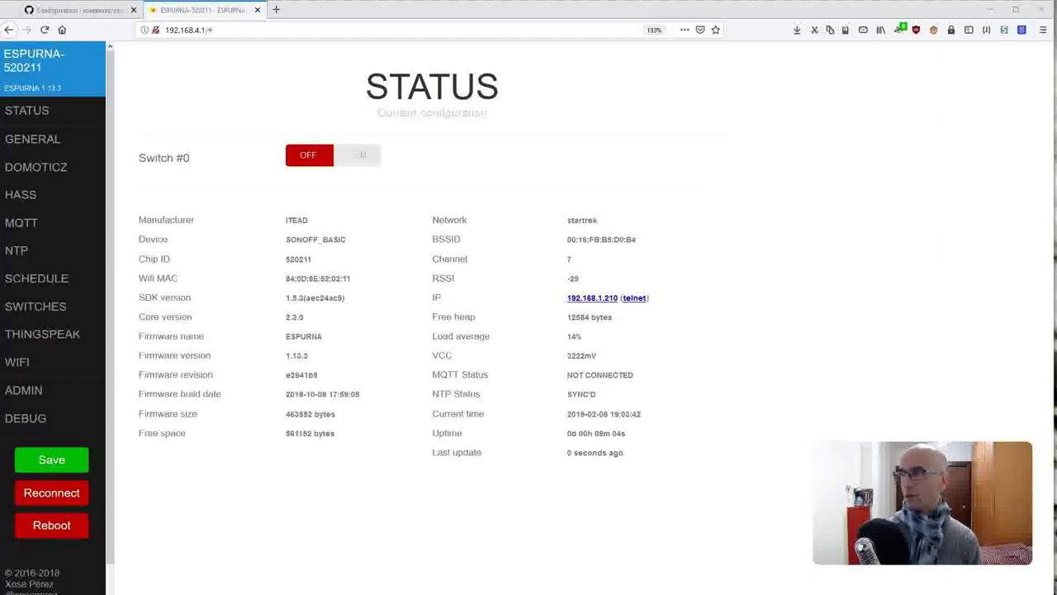
- Reboot the ESPurna device and confirm the restart
{"action": "left_click", "coordinate": [39, 525]}
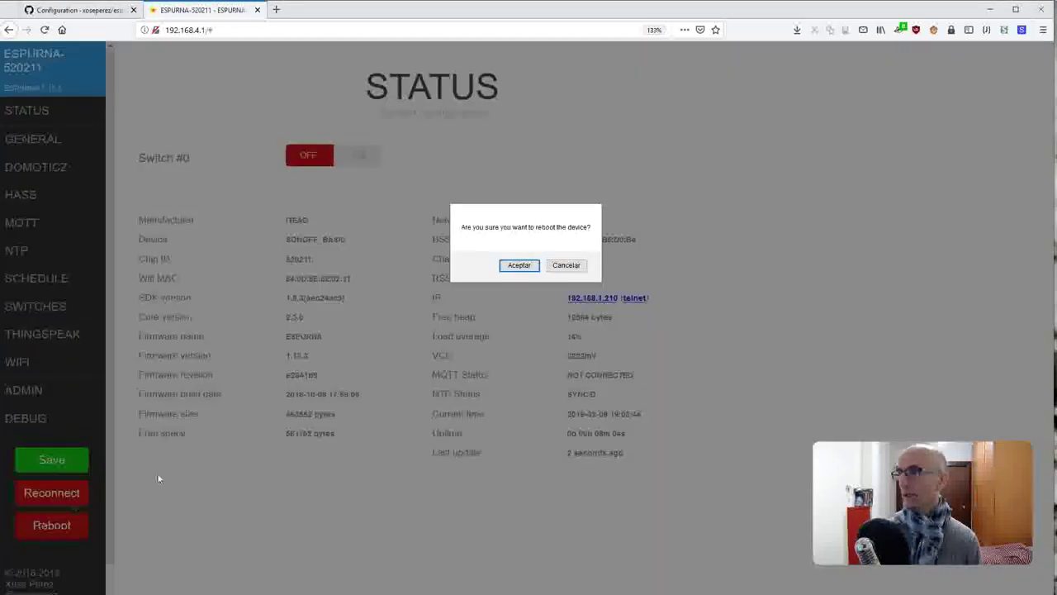
{"action": "left_click", "coordinate": [509, 266]}
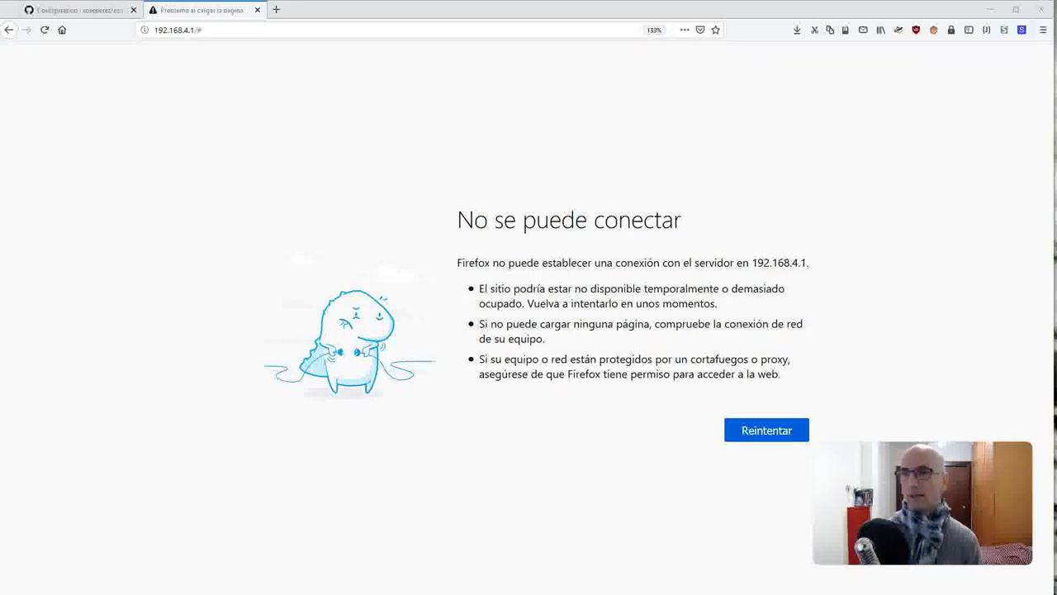
- Browse to the device at its new address 192.168.1.210
{"action": "left_click", "coordinate": [335, 33]}
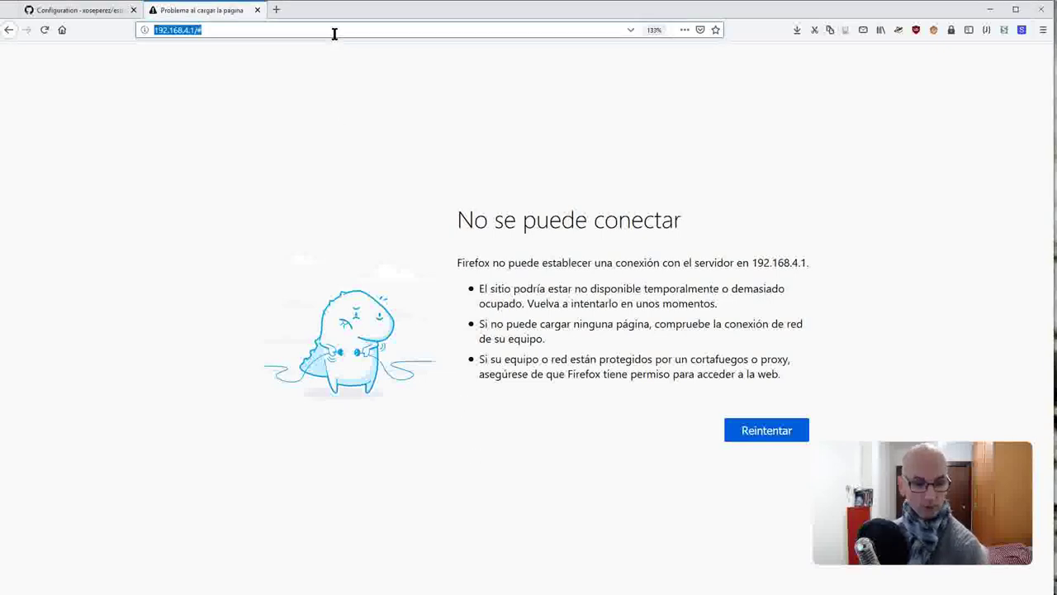
{"action": "type", "text": "1"}
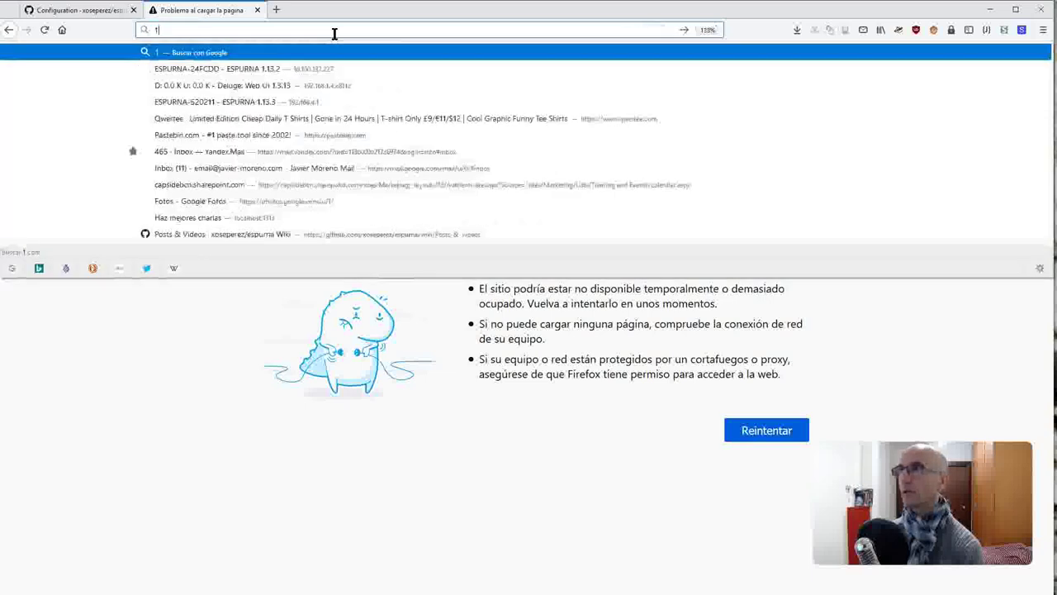
{"action": "type", "text": "92.168.1.20"}
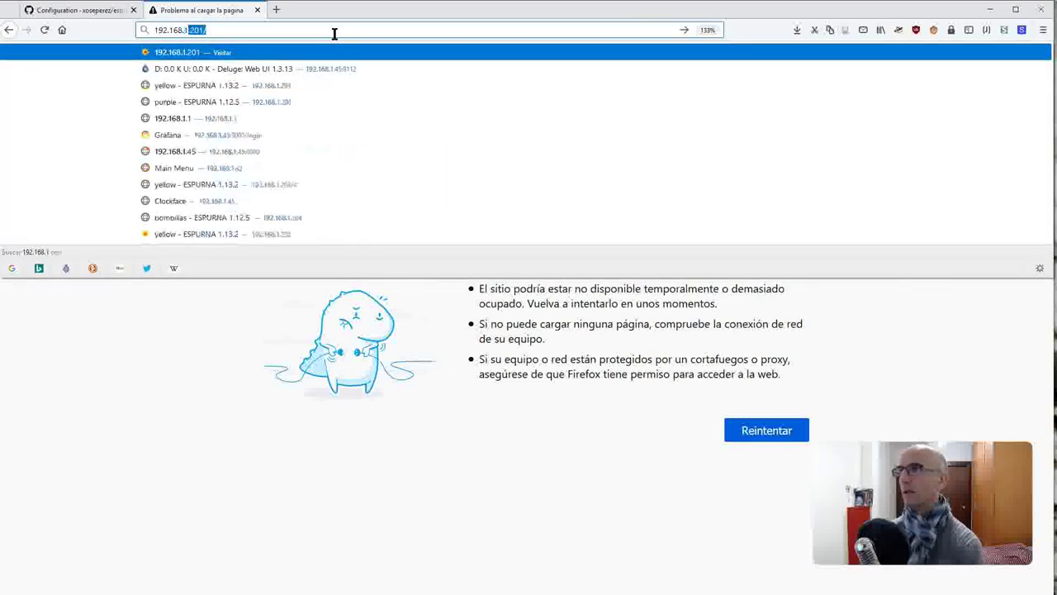
{"action": "key", "text": "Delete"}
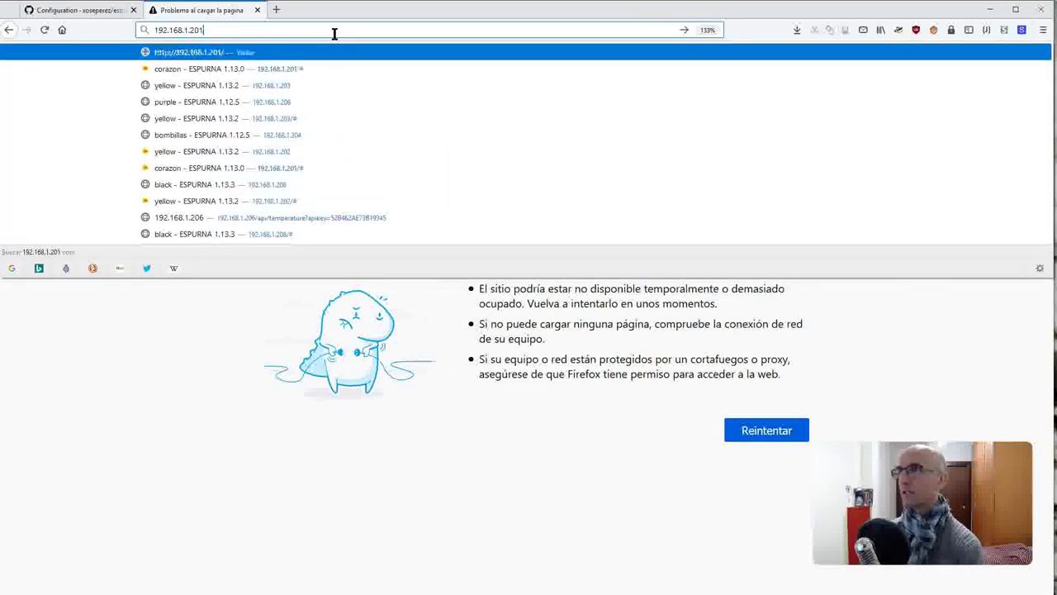
{"action": "type", "text": "1"}
{"action": "key", "text": "Return"}
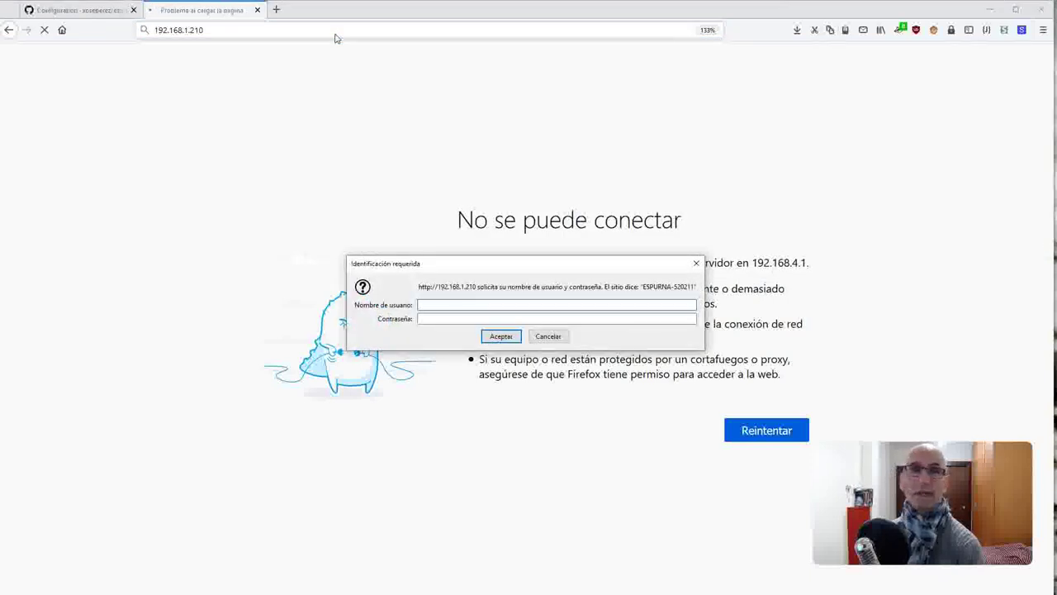
- Log in to the device with the admin username and password
{"action": "type", "text": "admin"}
{"action": "key", "text": "Tab"}
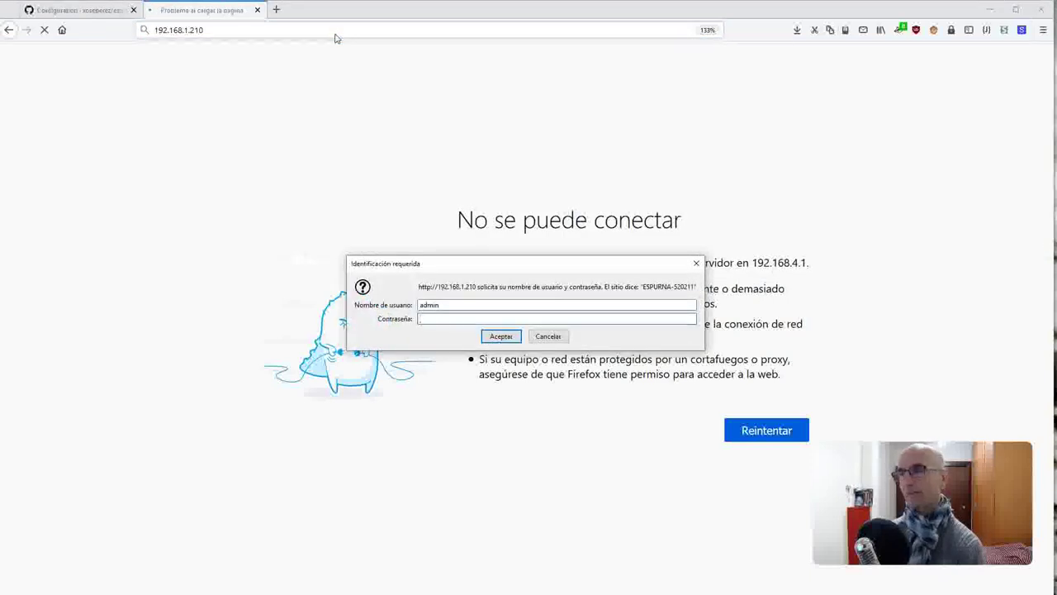
{"action": "type", "text": "aibonacc"}
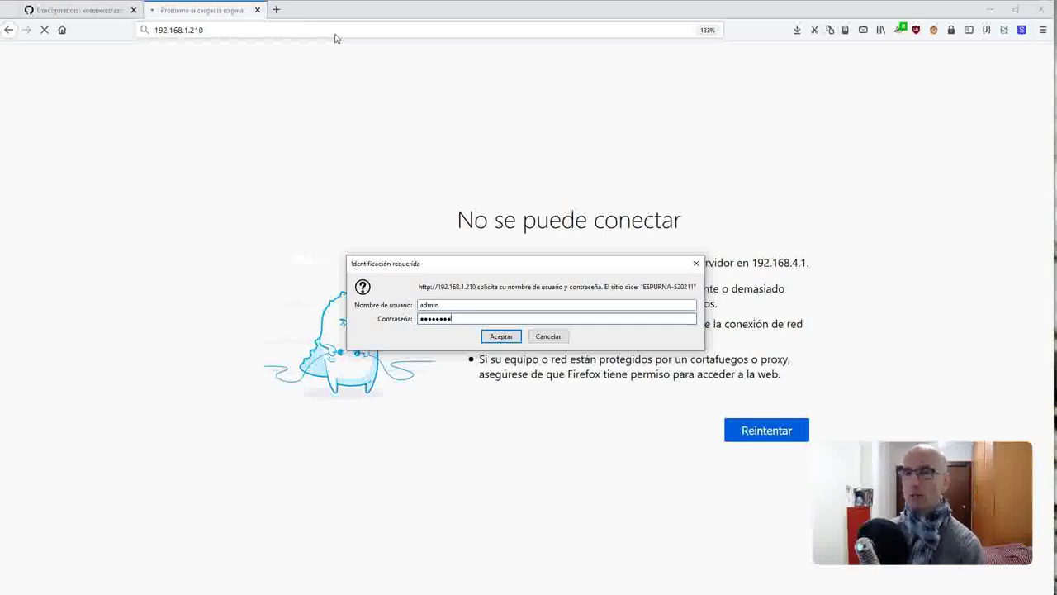
{"action": "key", "text": "Return"}
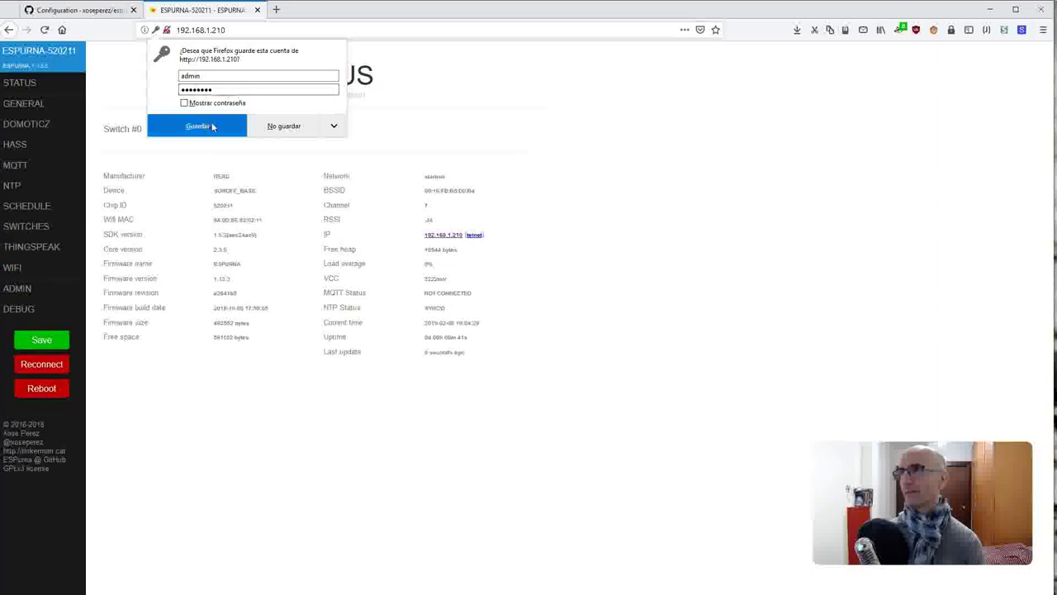
- Save the login in Firefox and toggle the Switch #0 relay on and off repeatedly, ending off
{"action": "left_click", "coordinate": [196, 126]}
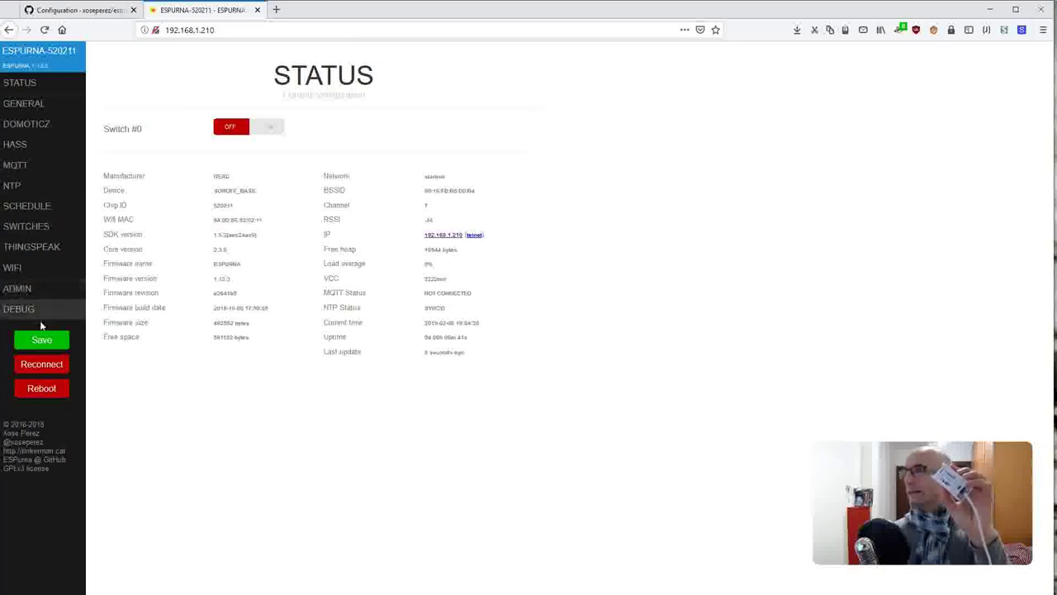
{"action": "left_click", "coordinate": [270, 132]}
{"action": "left_click", "coordinate": [270, 129]}
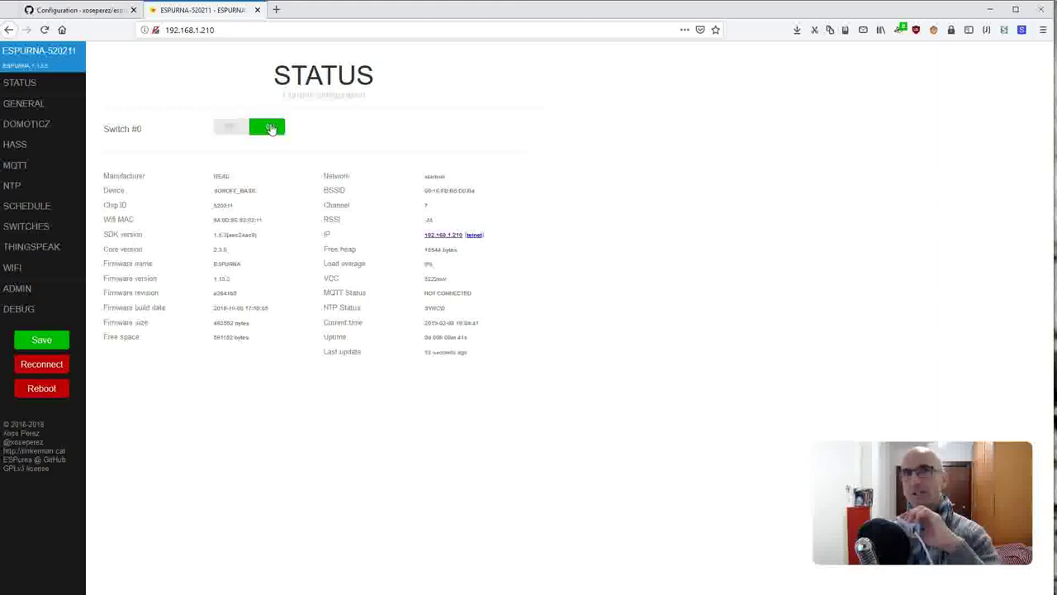
{"action": "left_click", "coordinate": [271, 129]}
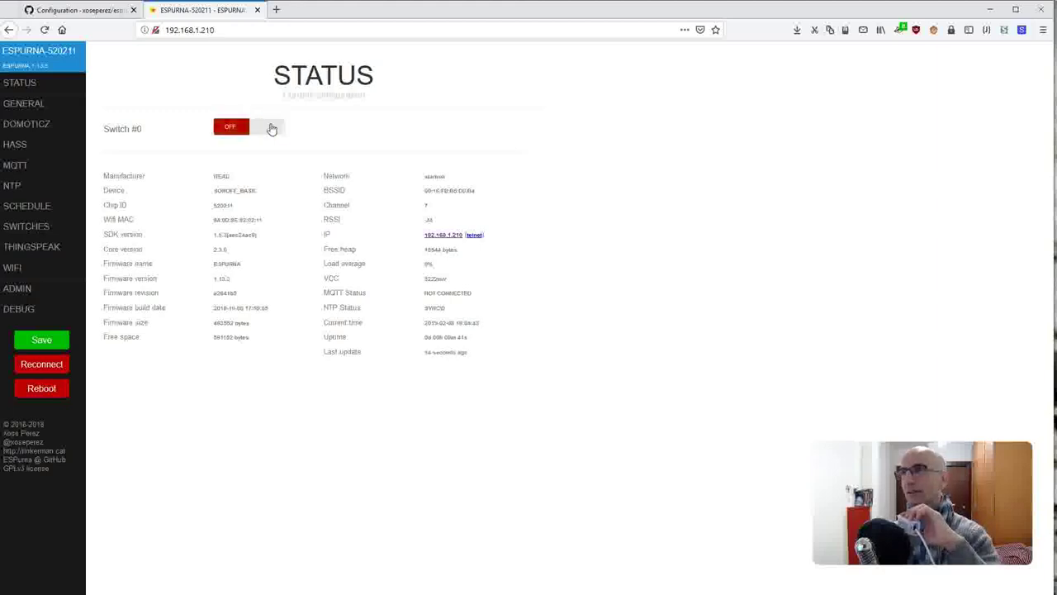
{"action": "left_click", "coordinate": [272, 127]}
{"action": "left_click", "coordinate": [273, 124]}
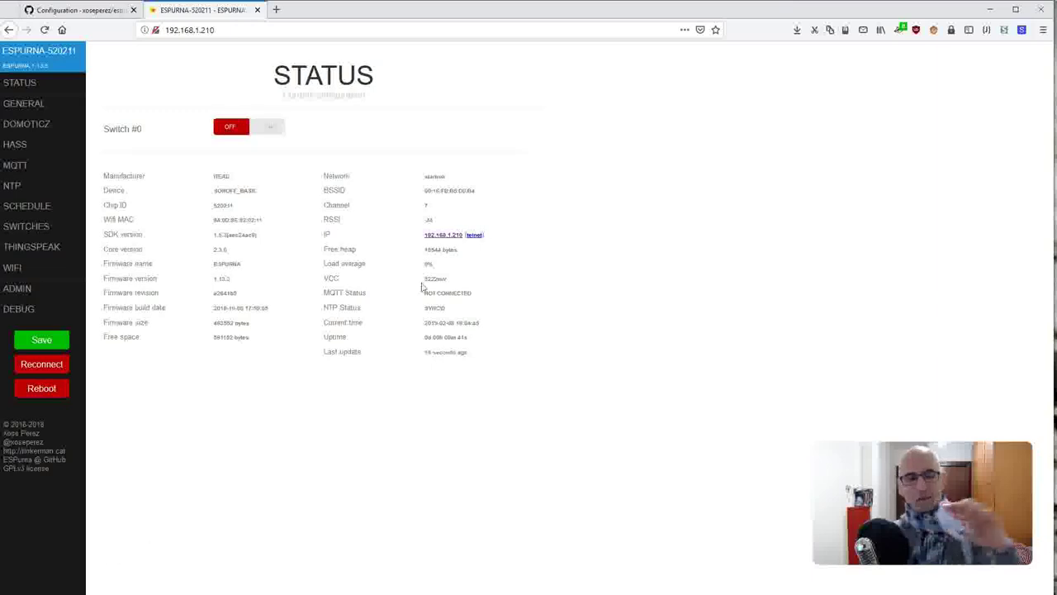